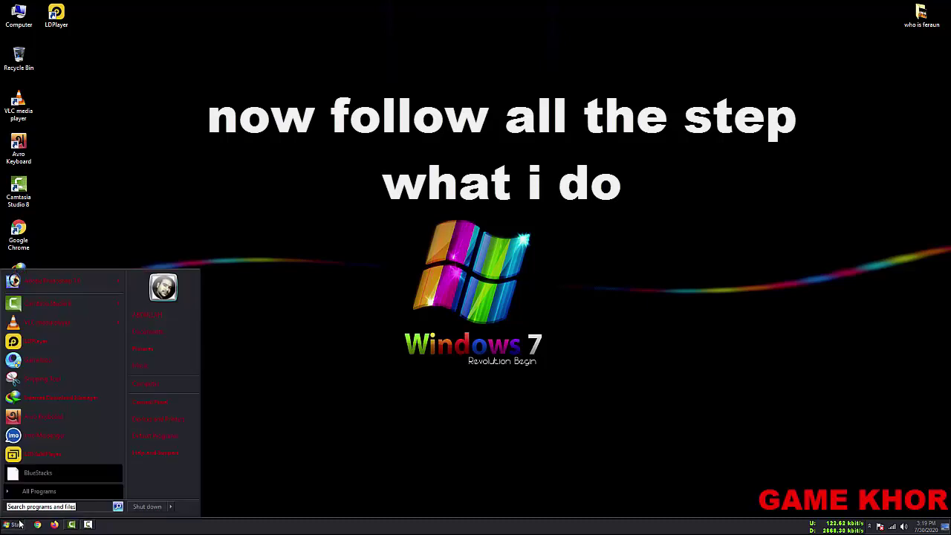
# - Uninstall the existing Gameloop program from Windows through Programs and Features, without giving feedback
pyautogui.click(154, 401)
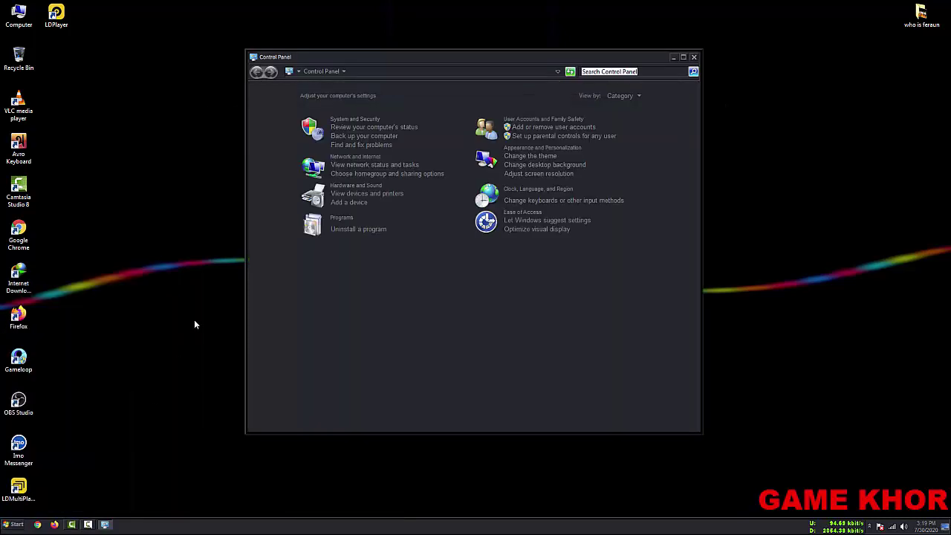
pyautogui.click(342, 229)
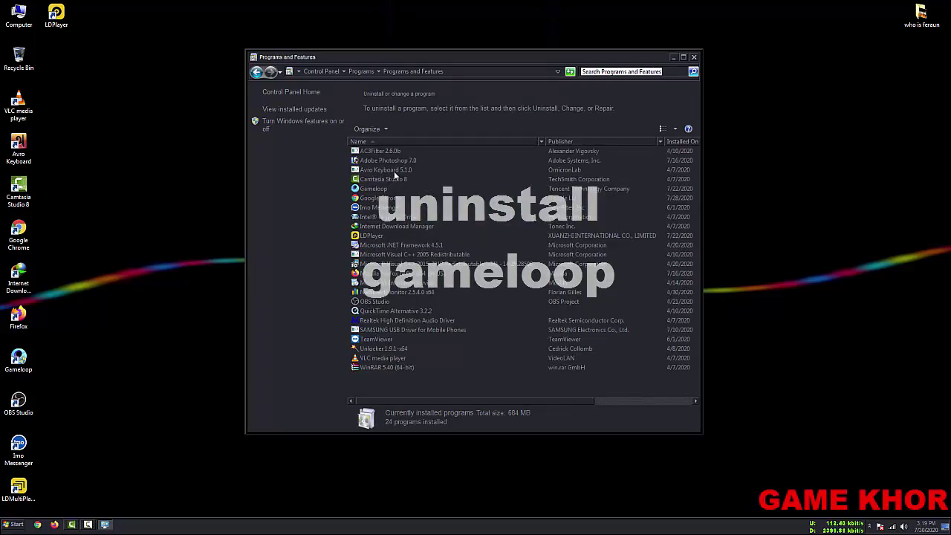
pyautogui.rightClick(387, 190)
pyautogui.click(416, 194)
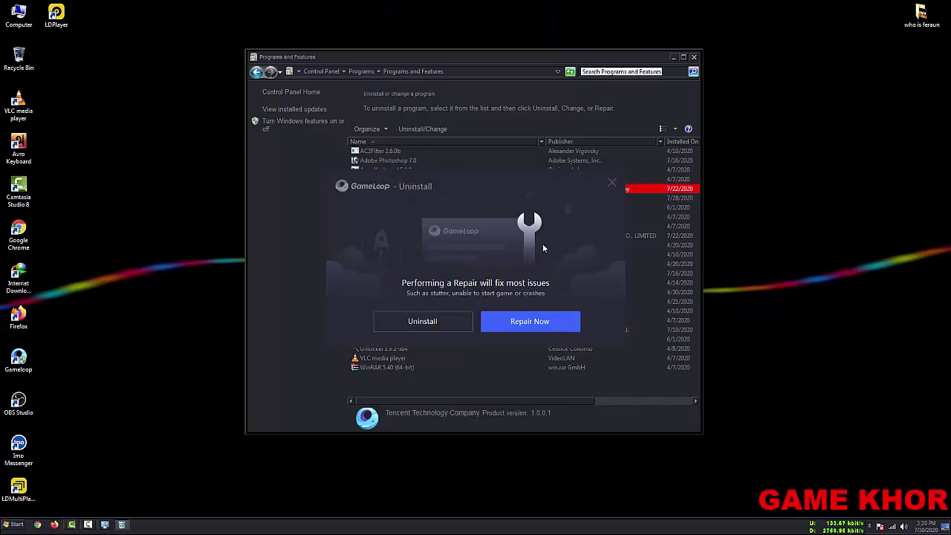
pyautogui.click(424, 320)
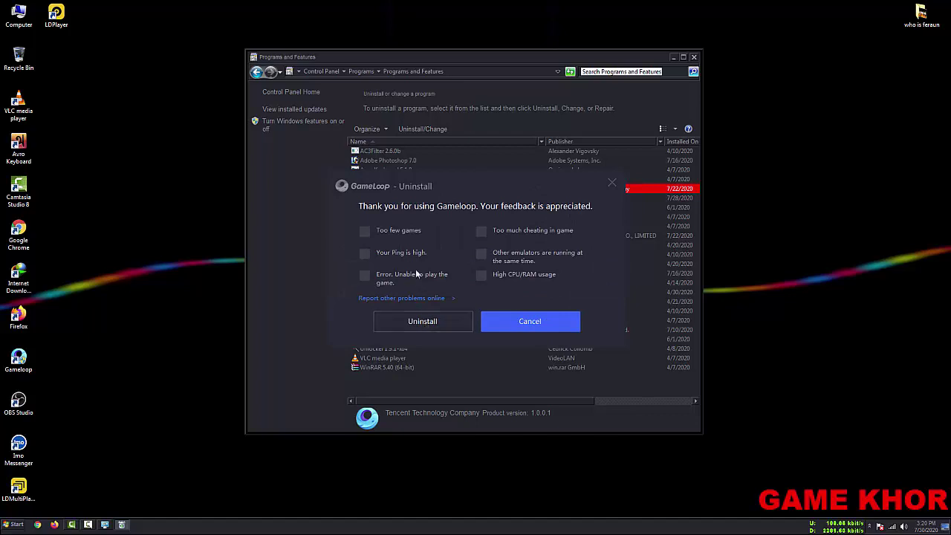
pyautogui.click(422, 321)
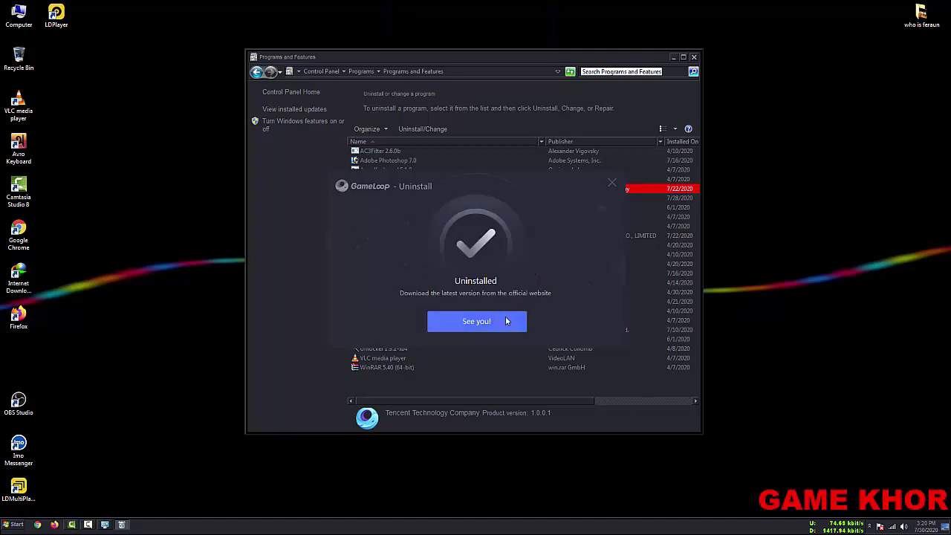
pyautogui.click(610, 181)
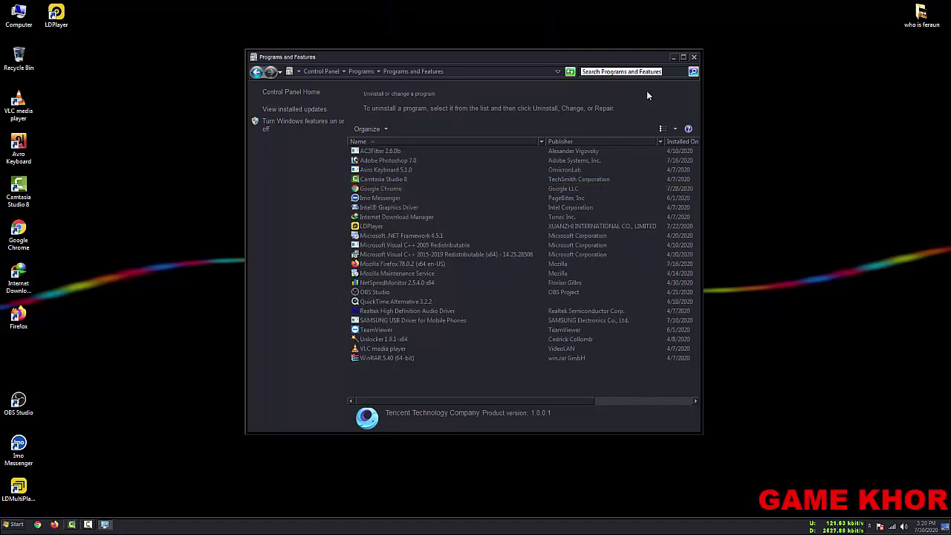
pyautogui.click(694, 57)
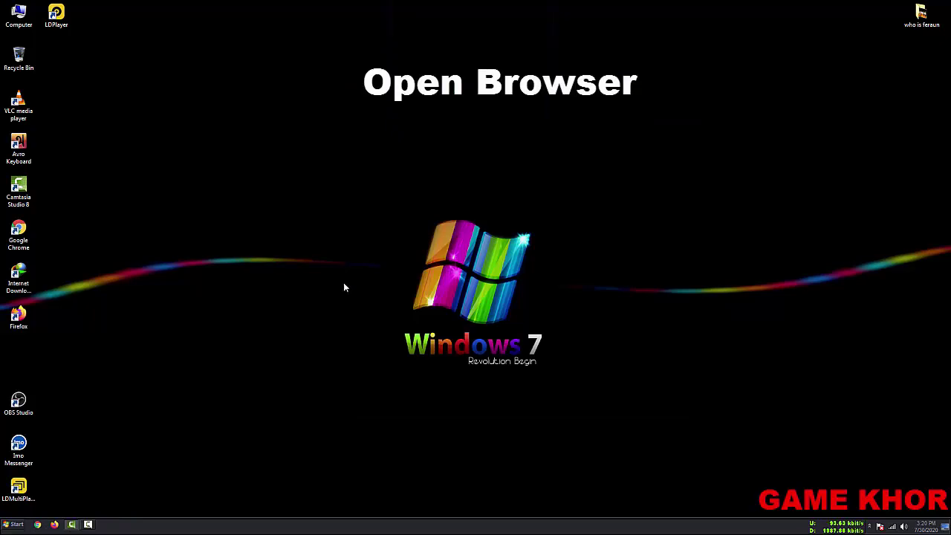
# - Switch to Google Chrome and search Google for "gameloop"
pyautogui.press('super+1')
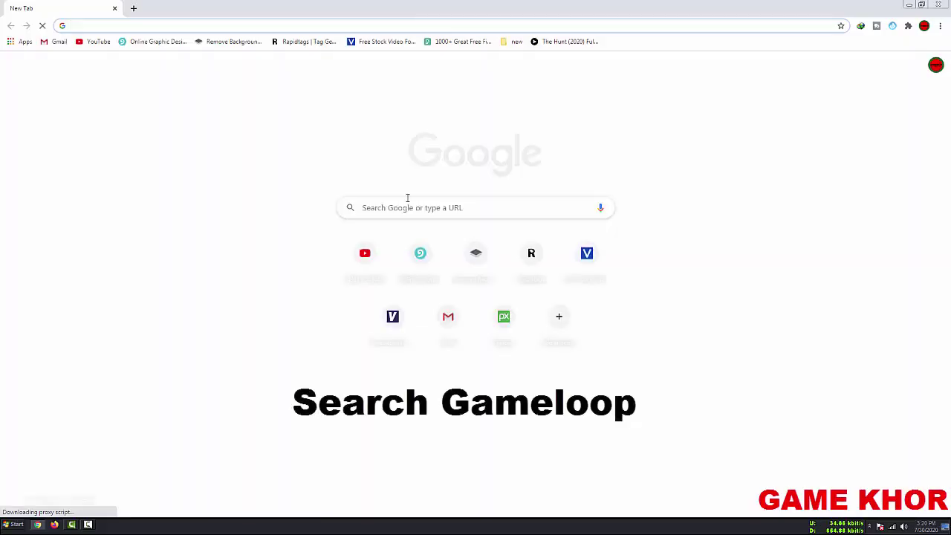
pyautogui.write('game')
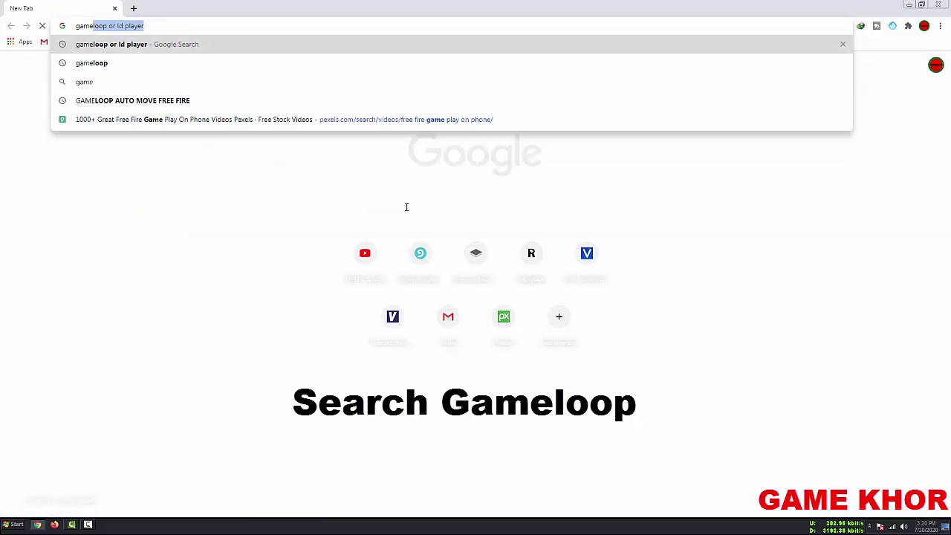
pyautogui.write('loop')
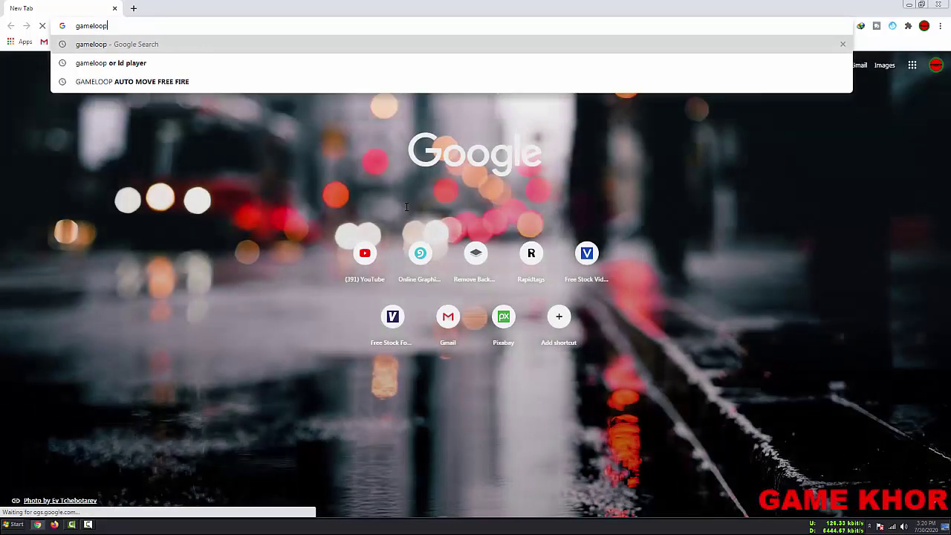
pyautogui.press('Return')
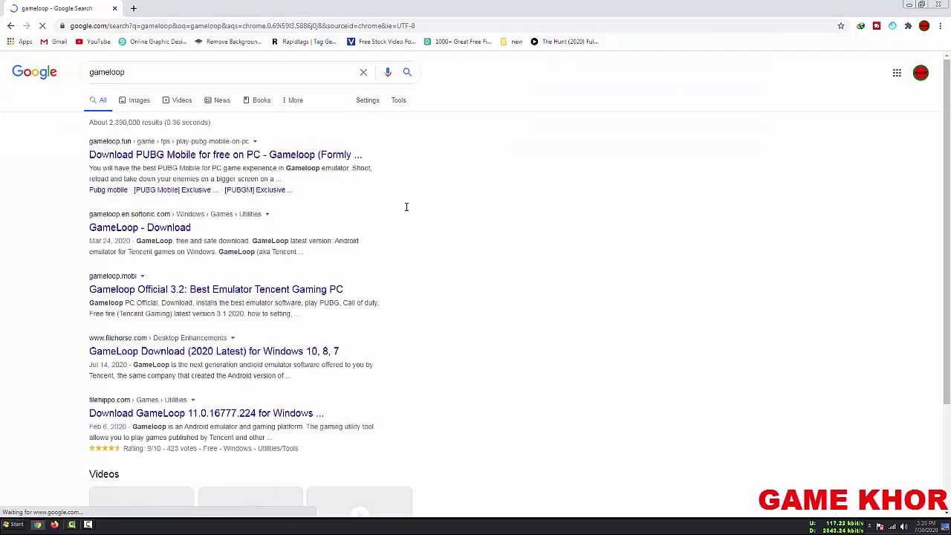
# - Download the GameLoop for Windows installer from the Softonic result, using the free download from Softonic's servers
pyautogui.click(141, 282)
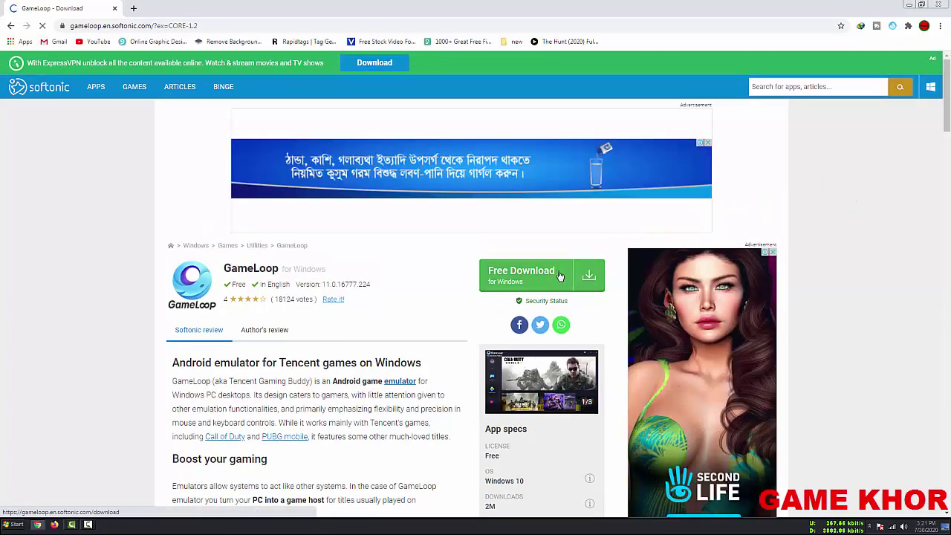
pyautogui.click(569, 280)
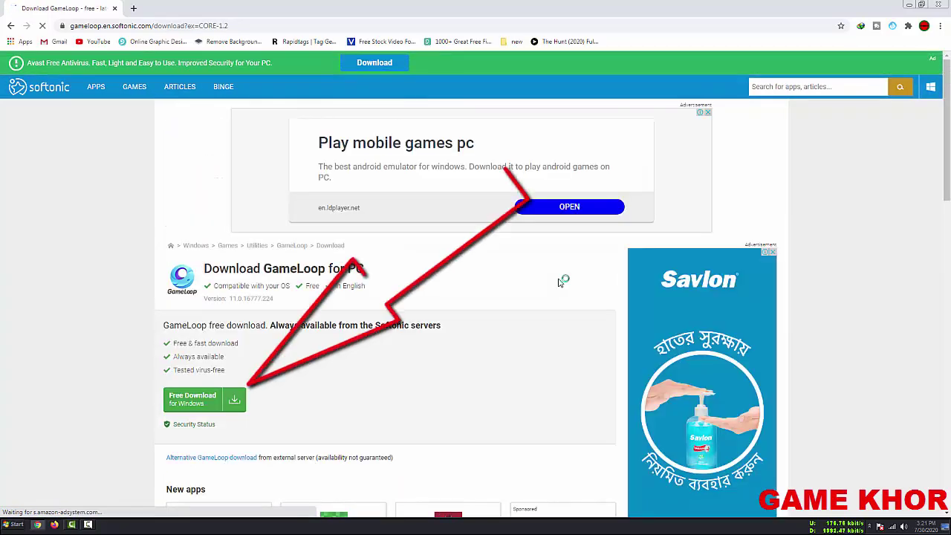
pyautogui.click(228, 402)
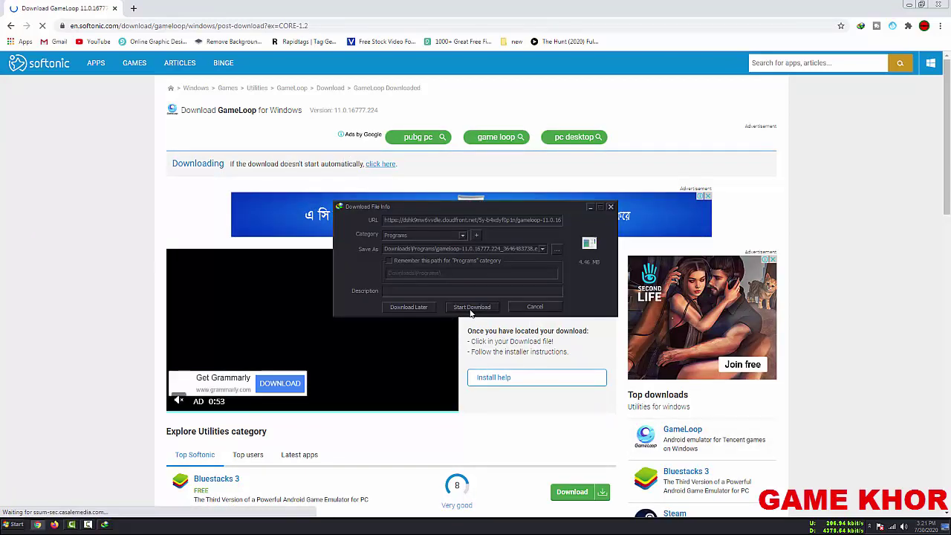
pyautogui.click(471, 308)
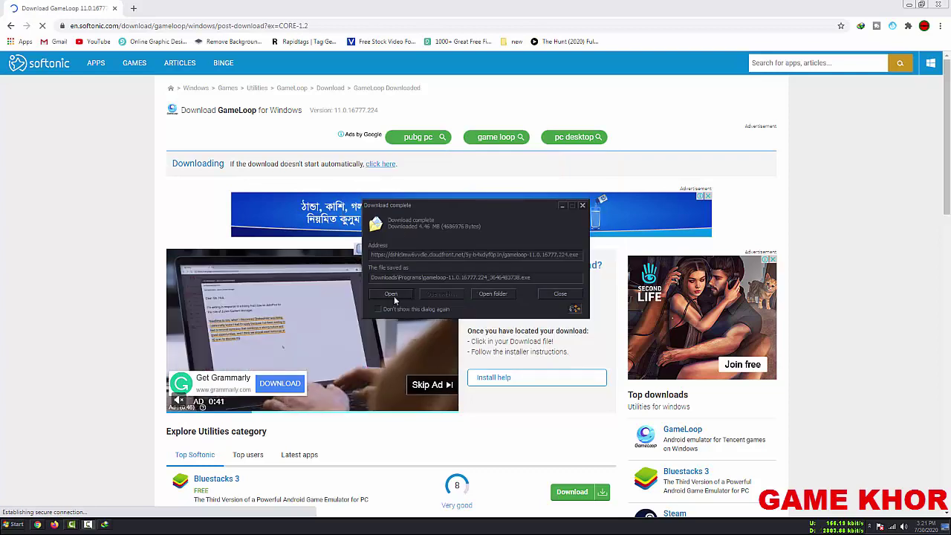
# - Run the downloaded GameLoop setup file in English and have it fetch and launch the actual installer
pyautogui.click(391, 295)
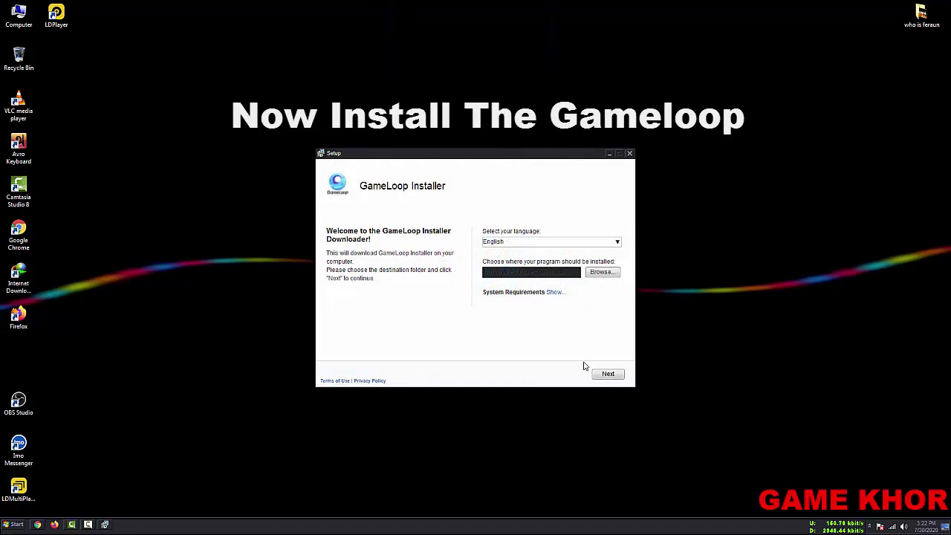
pyautogui.click(608, 375)
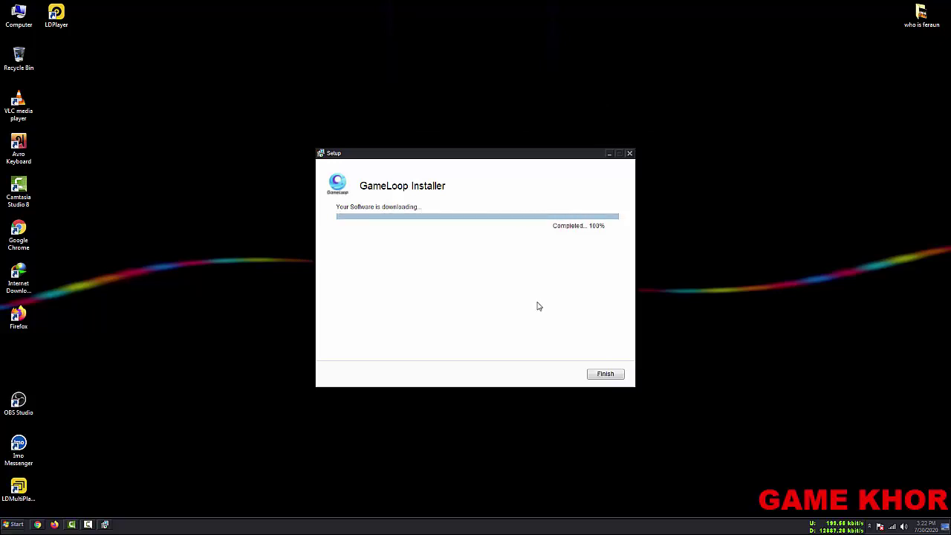
pyautogui.click(608, 376)
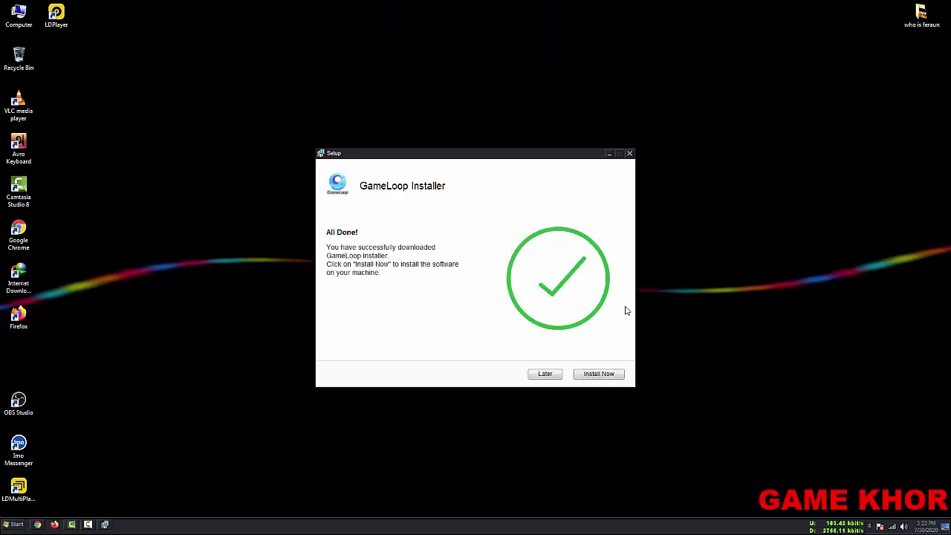
pyautogui.click(600, 374)
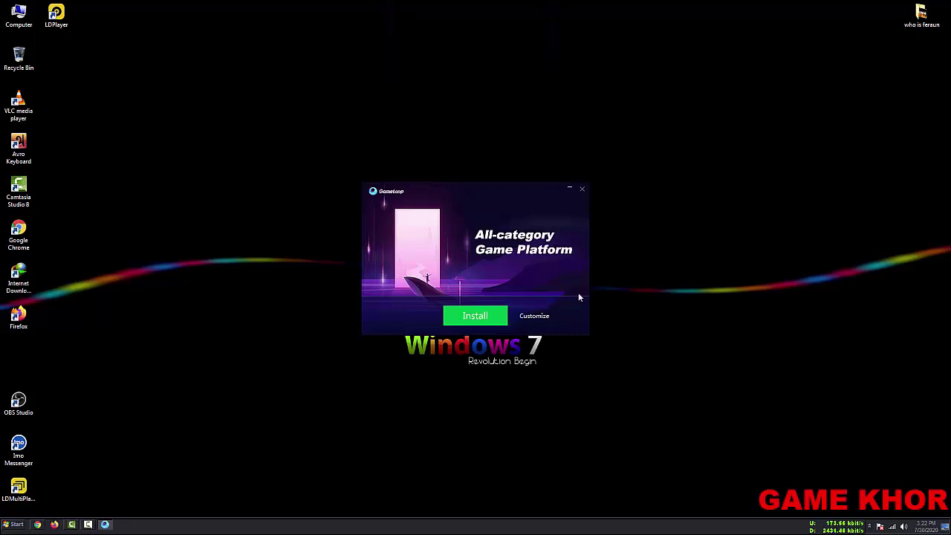
# - Install GameLoop with the default options and start it
pyautogui.click(480, 314)
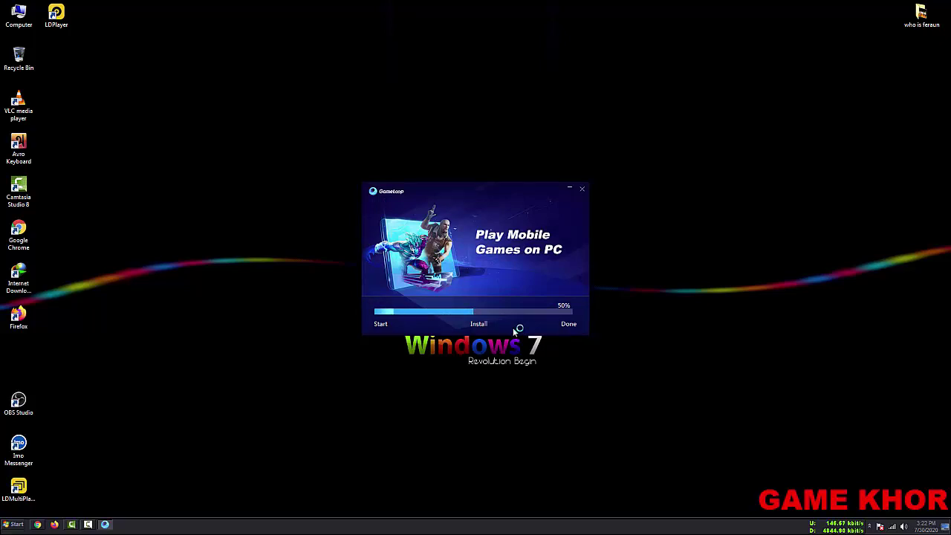
pyautogui.moveTo(522, 189); pyautogui.dragTo(523, 225)
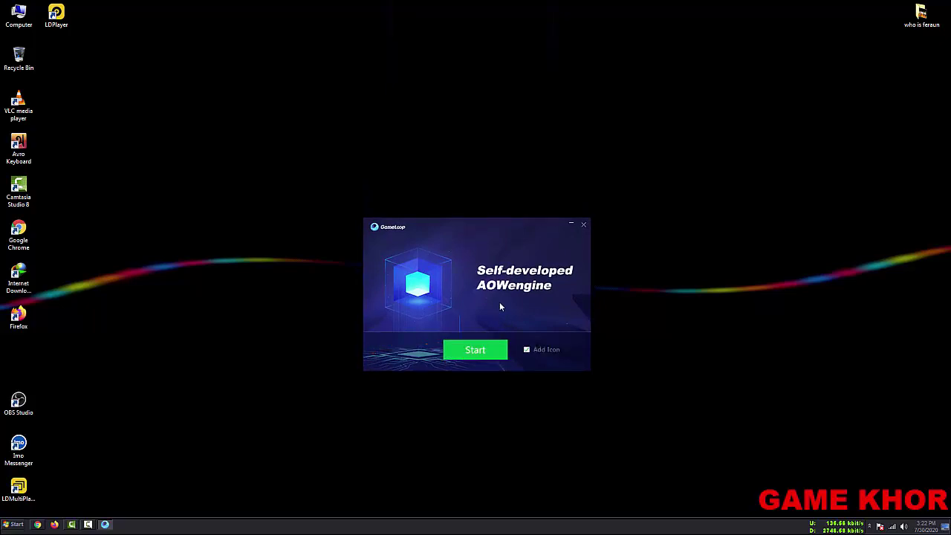
pyautogui.click(471, 352)
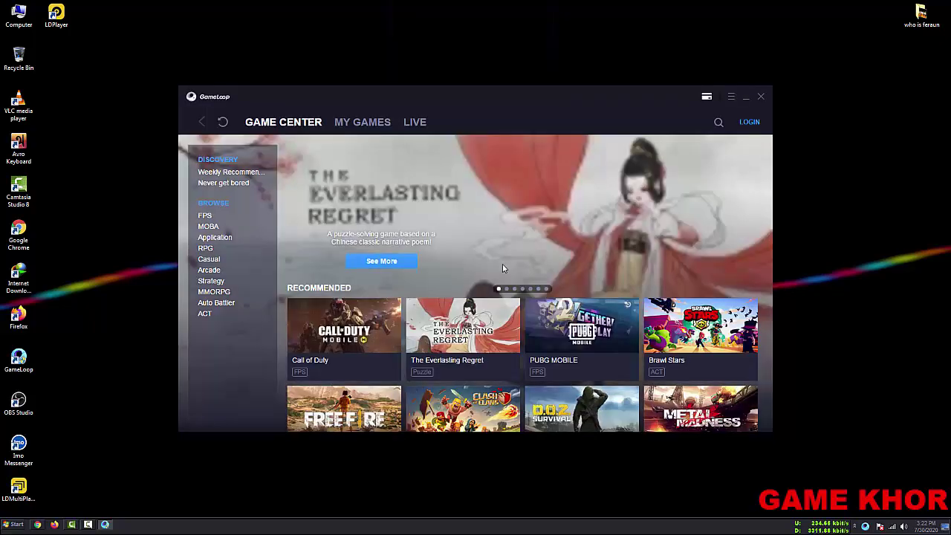
# - Download Google Installer from the GameLoop games library and use it to install Google Service, confirming the emulator reboot
pyautogui.click(362, 125)
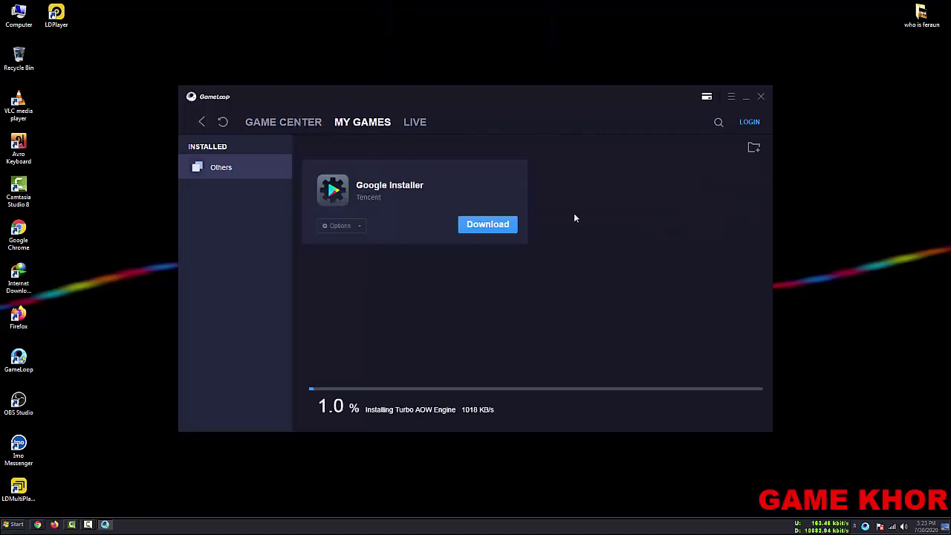
pyautogui.click(509, 227)
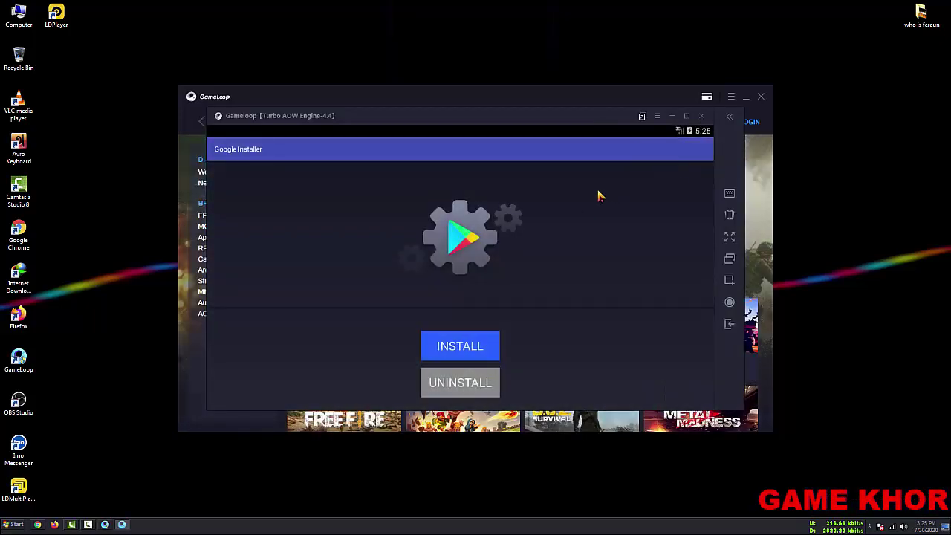
pyautogui.click(466, 344)
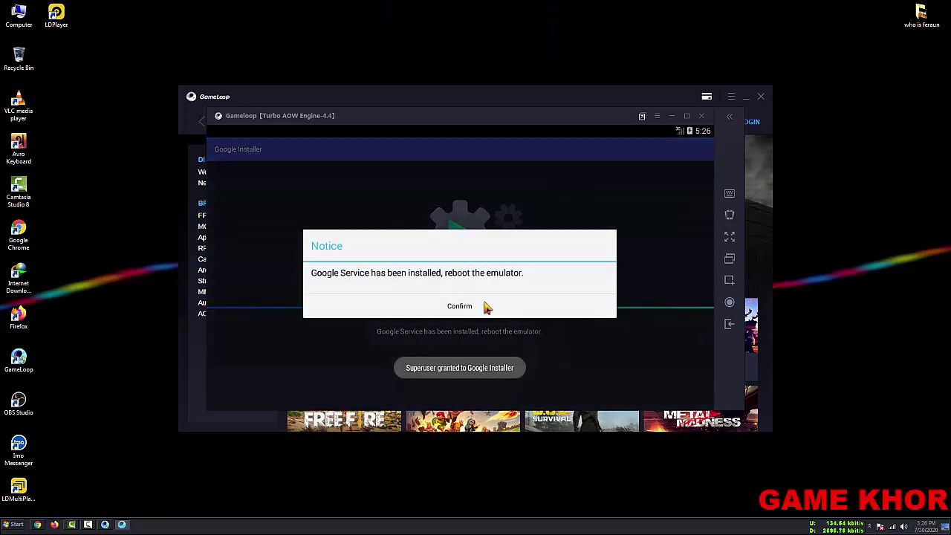
pyautogui.click(483, 307)
# - Search the GameLoop game center for "free fire" and download the Free Fire game
pyautogui.click(623, 122)
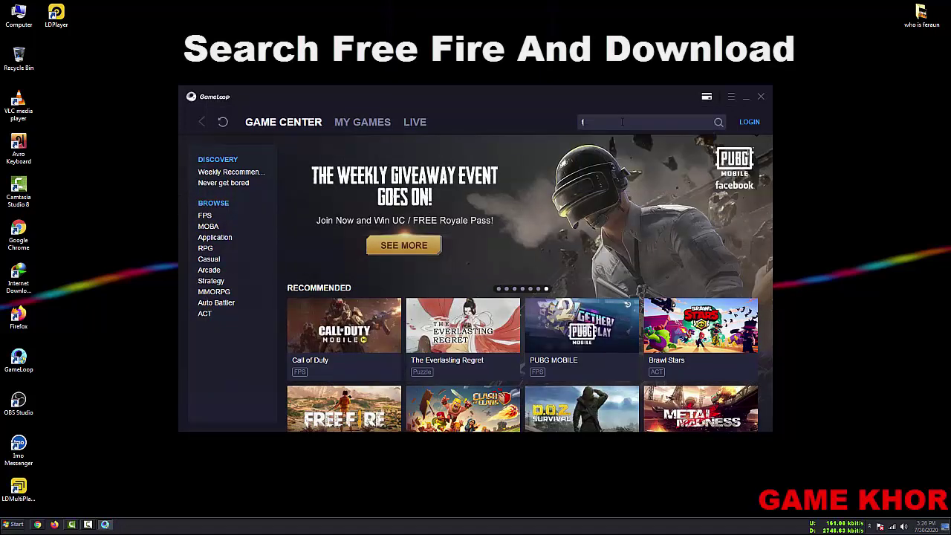
pyautogui.write('free ')
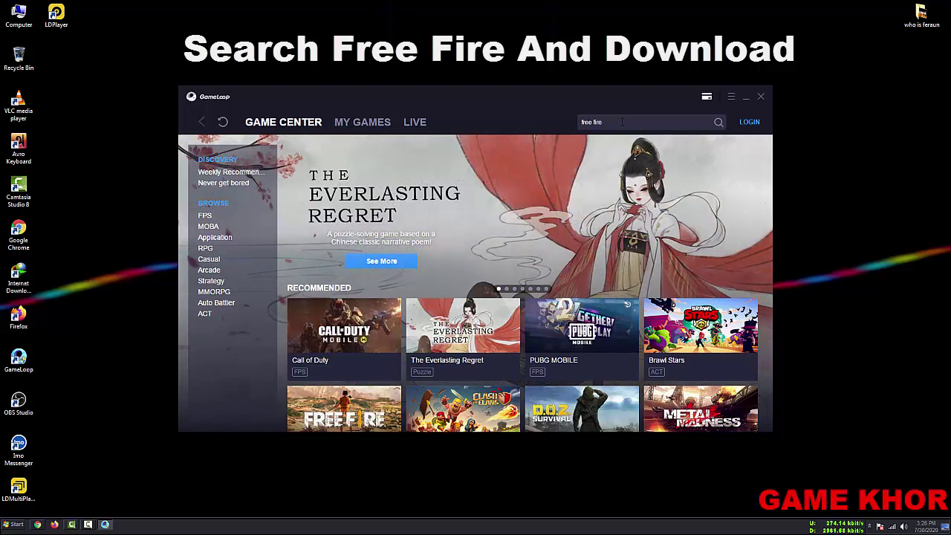
pyautogui.write('fire')
pyautogui.click(719, 121)
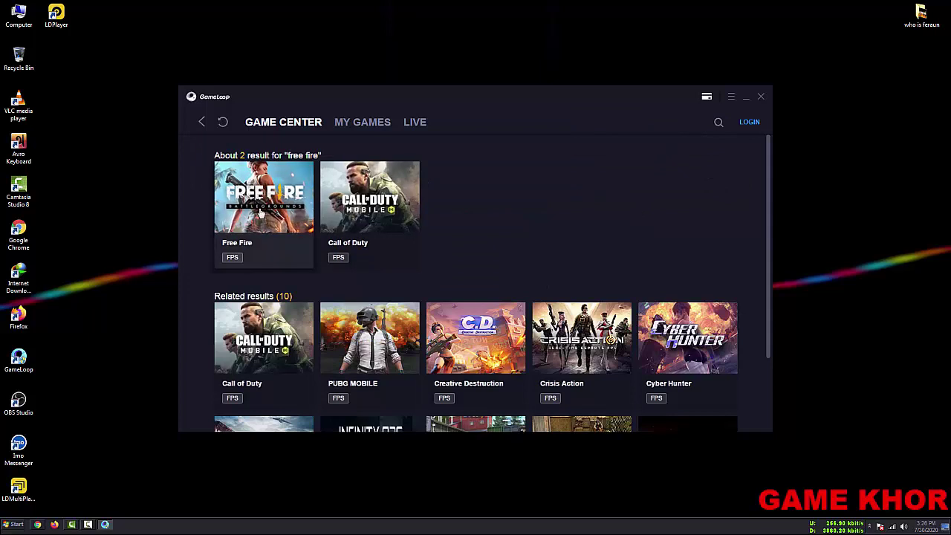
pyautogui.click(259, 200)
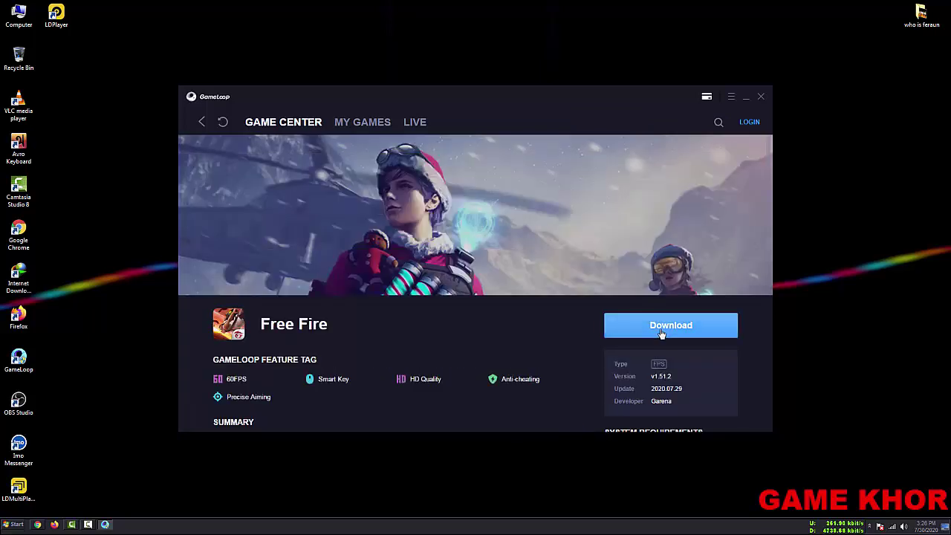
pyautogui.click(660, 334)
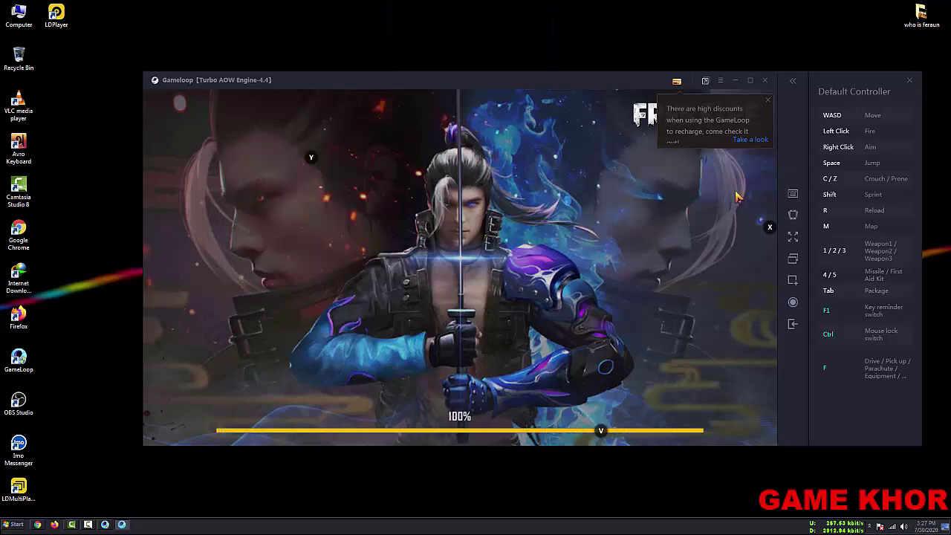
# - Dismiss the recharge discount offer and log in to Free Fire through Facebook with the account e-mail and password
pyautogui.click(768, 101)
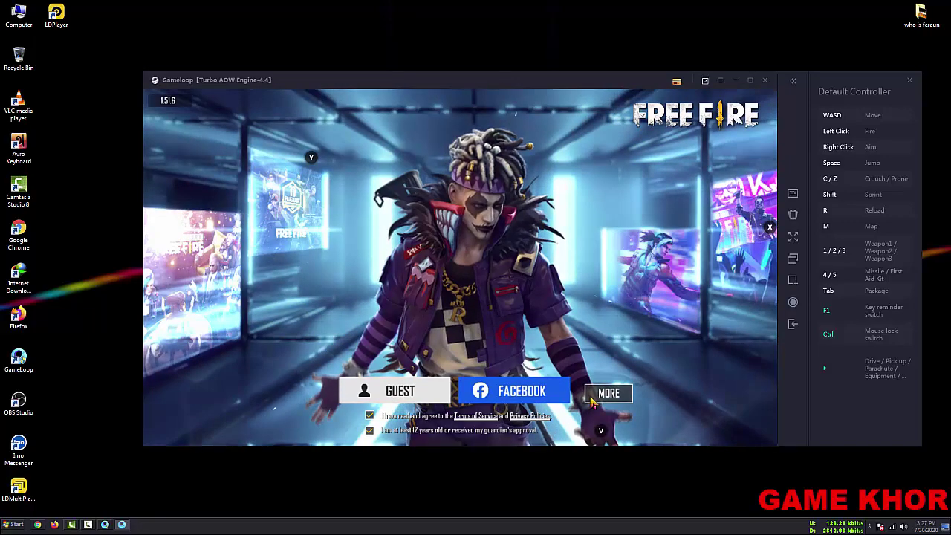
pyautogui.click(490, 391)
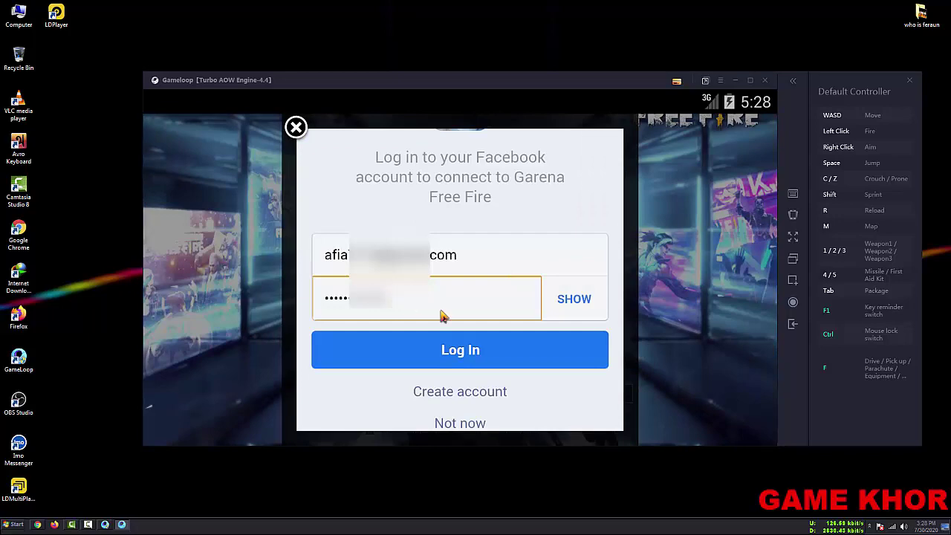
pyautogui.click(526, 358)
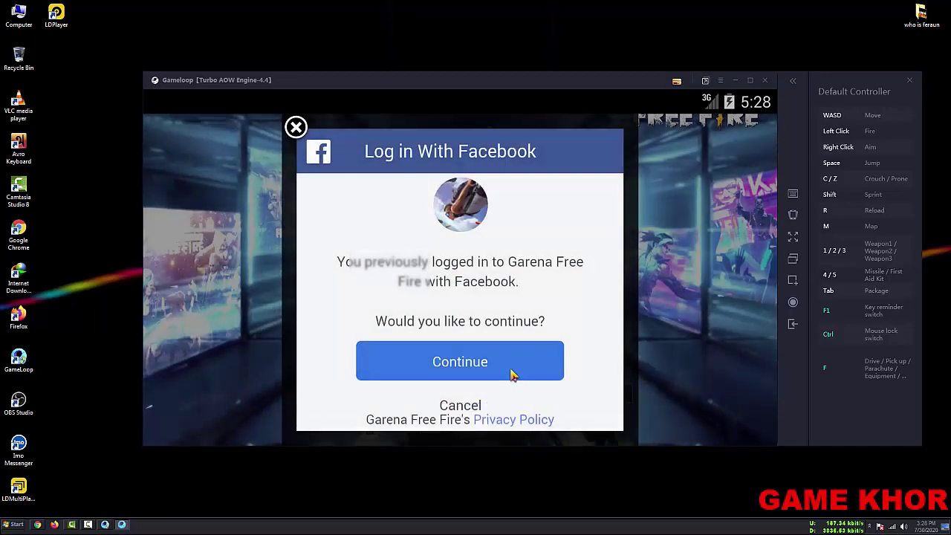
pyautogui.click(511, 375)
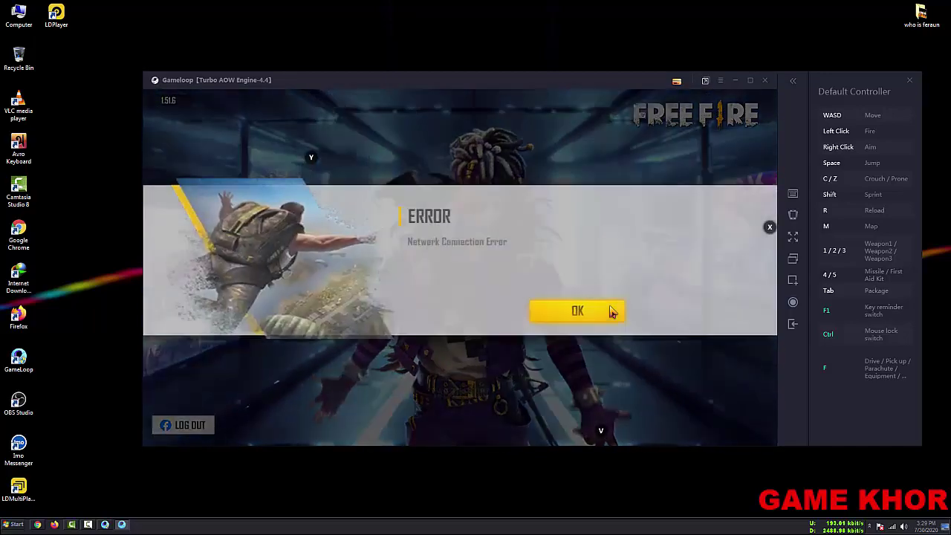
pyautogui.click(610, 312)
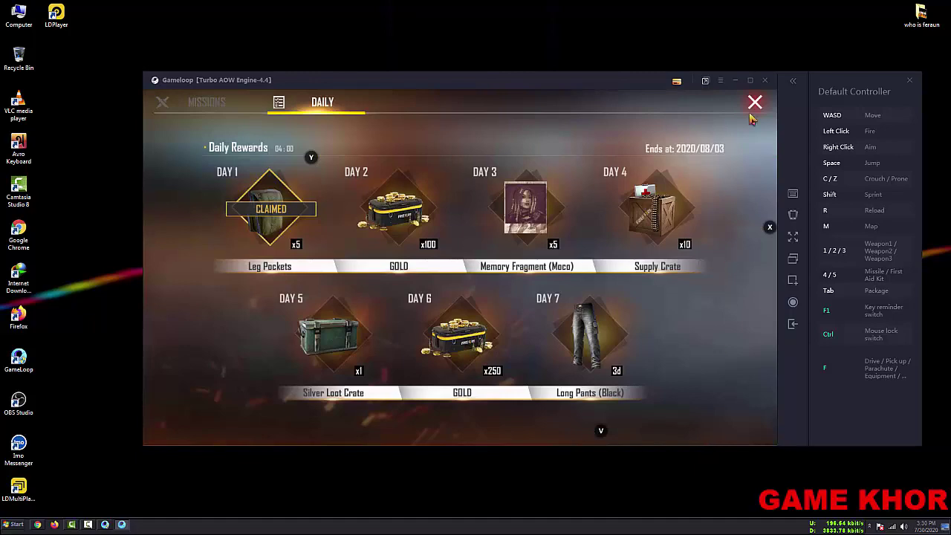
# - Leave the daily rewards, start a Classic match on Bermuda and move the character forward
pyautogui.click(753, 104)
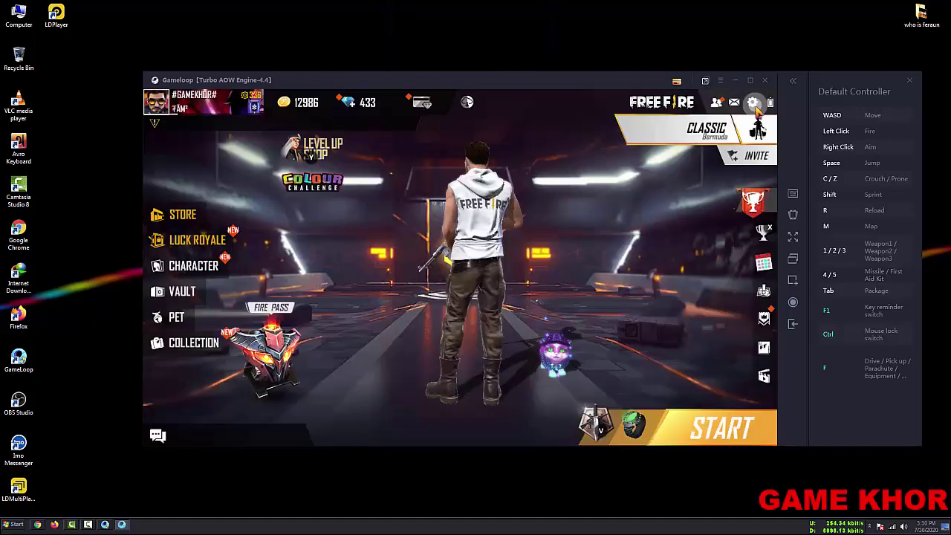
pyautogui.click(719, 429)
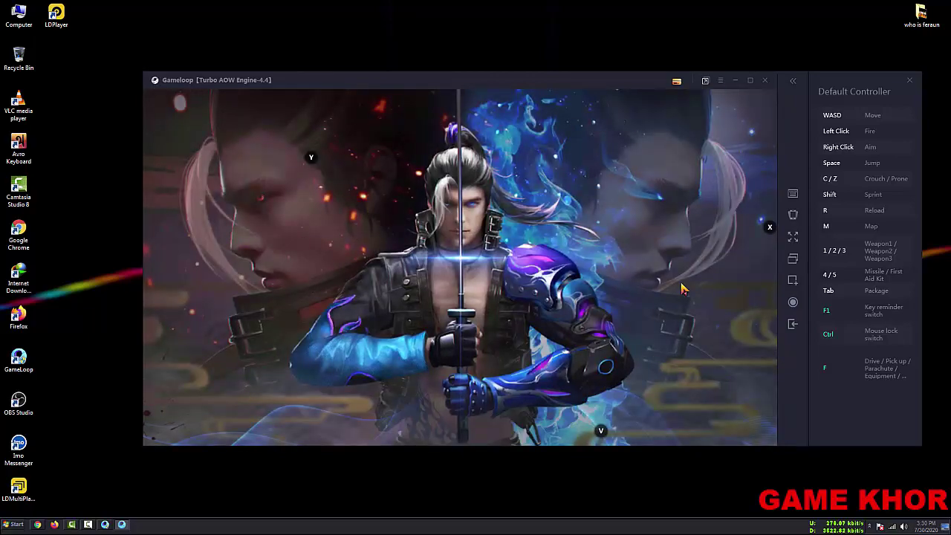
pyautogui.press('w')
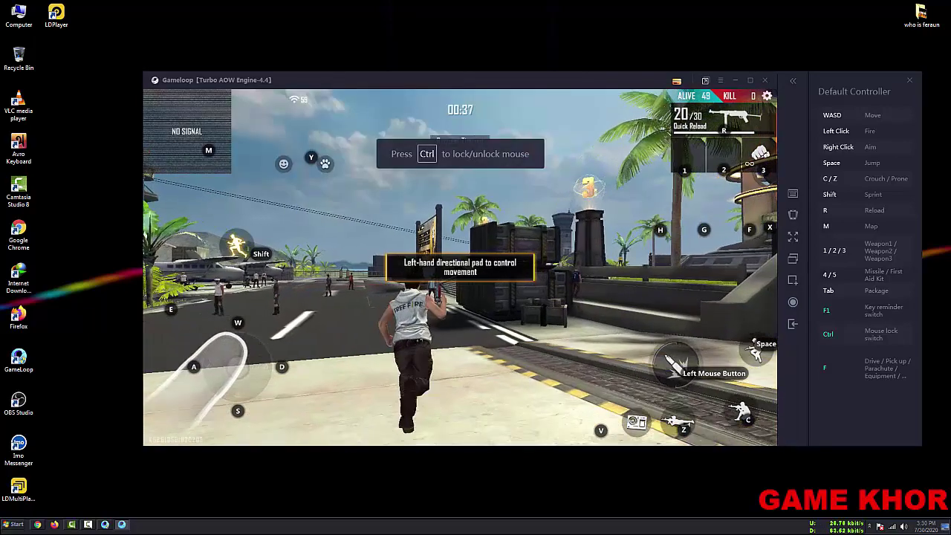